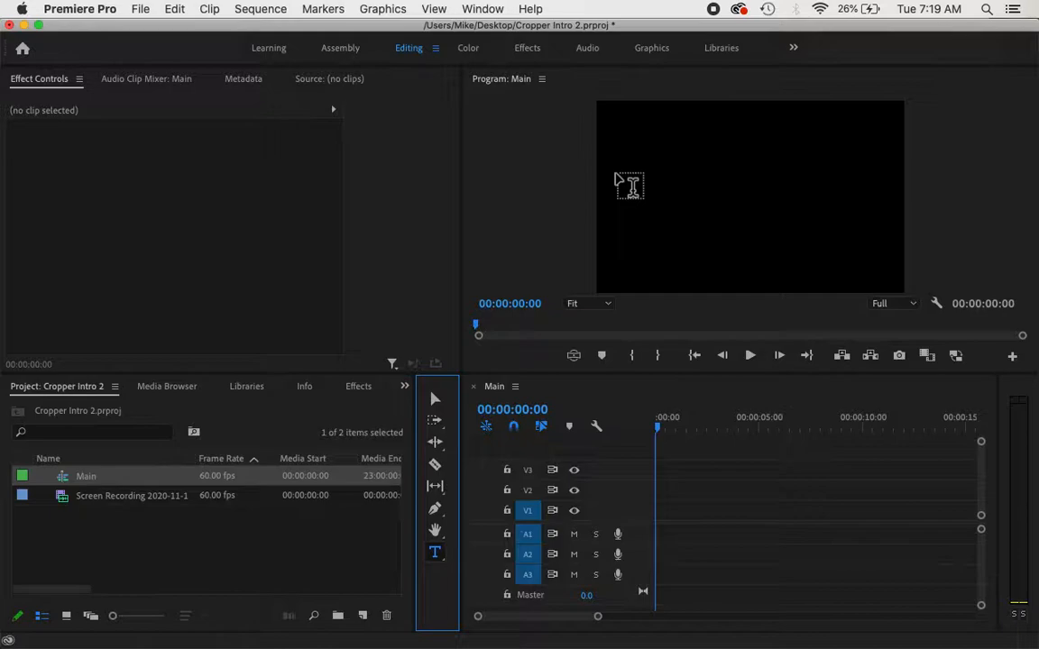
# Create a text box across the middle of the black frame containing the title "Rockford Christian"
pyautogui.moveTo(615, 174); pyautogui.dragTo(897, 236)
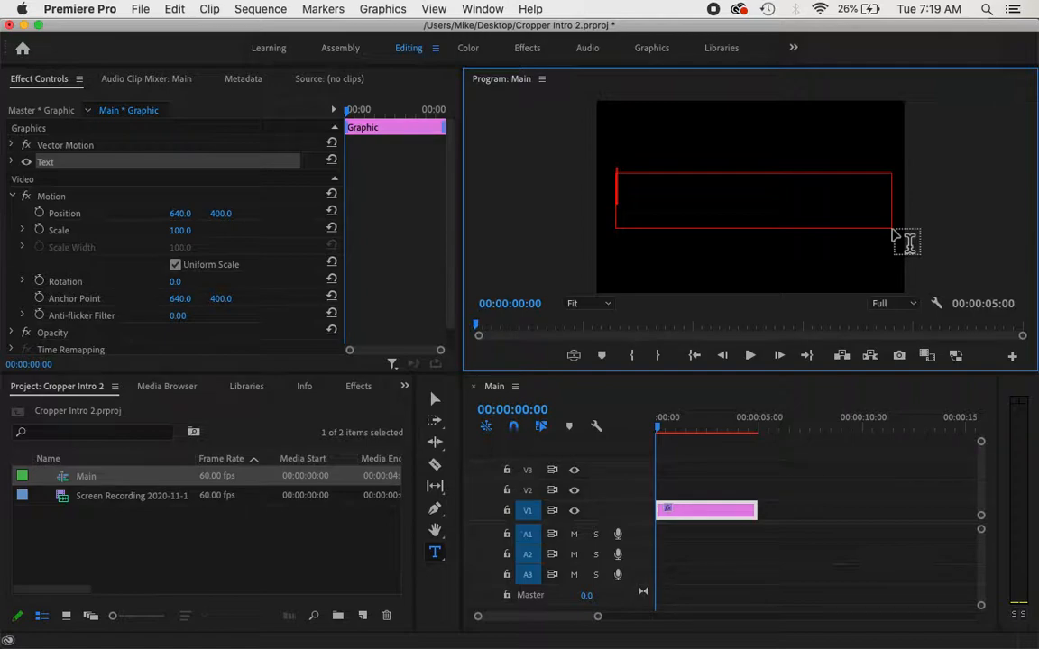
pyautogui.write('Rockford ')
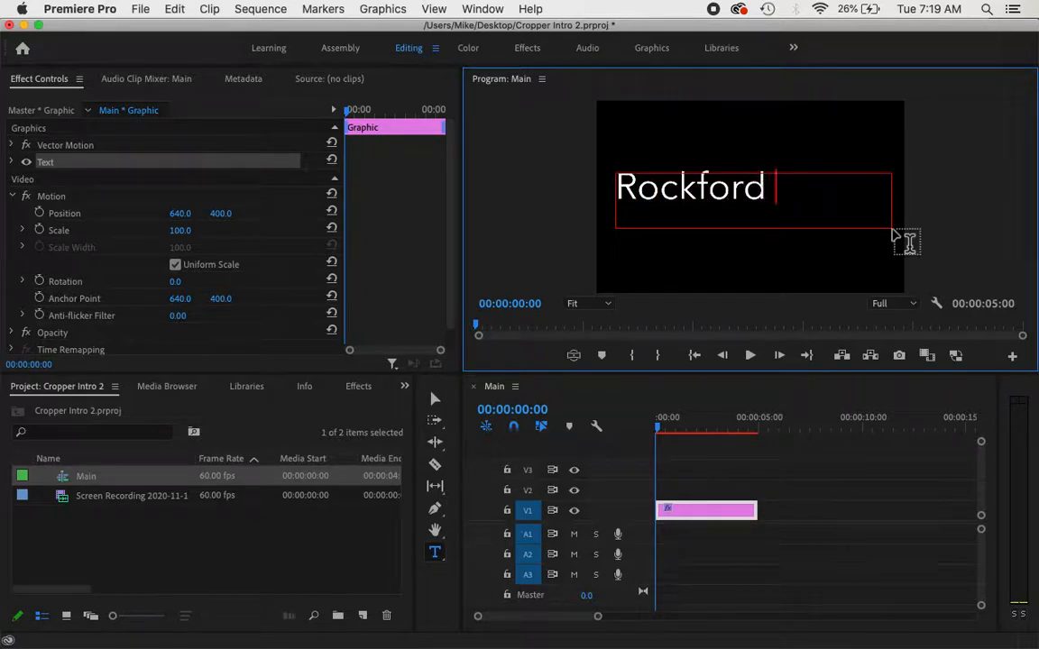
pyautogui.write('Christ')
pyautogui.press('BackSpace')
pyautogui.press('BackSpace')
pyautogui.press('BackSpace')
pyautogui.press('BackSpace')
pyautogui.press('BackSpace')
pyautogui.press('BackSpace')
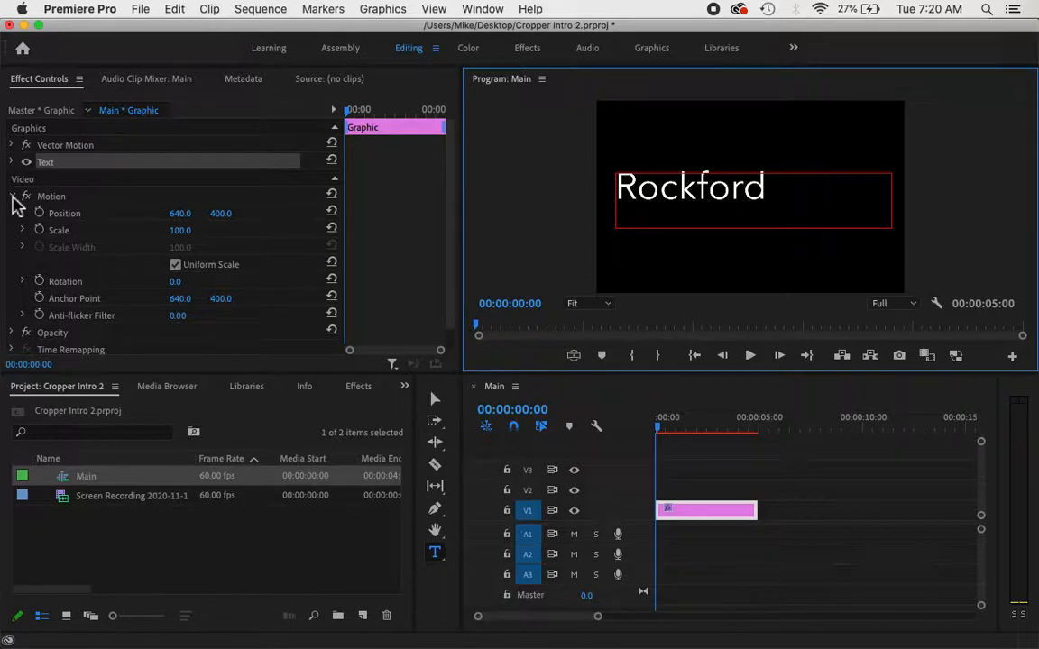
# Select the whole title text and reduce its font size to 95 so it fits the text box
pyautogui.click(14, 196)
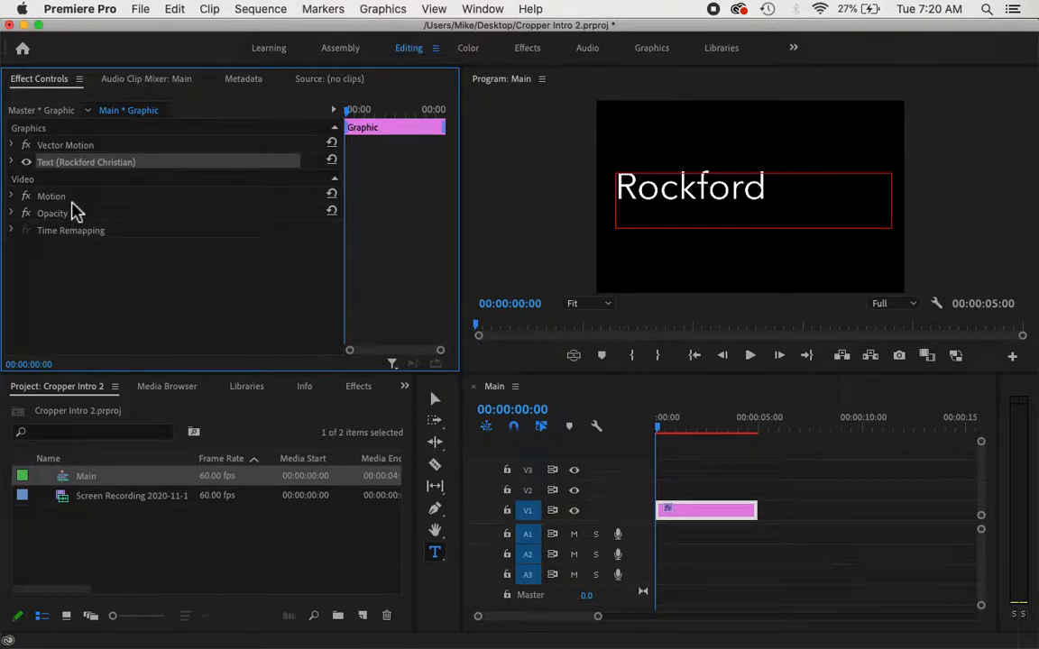
pyautogui.click(12, 163)
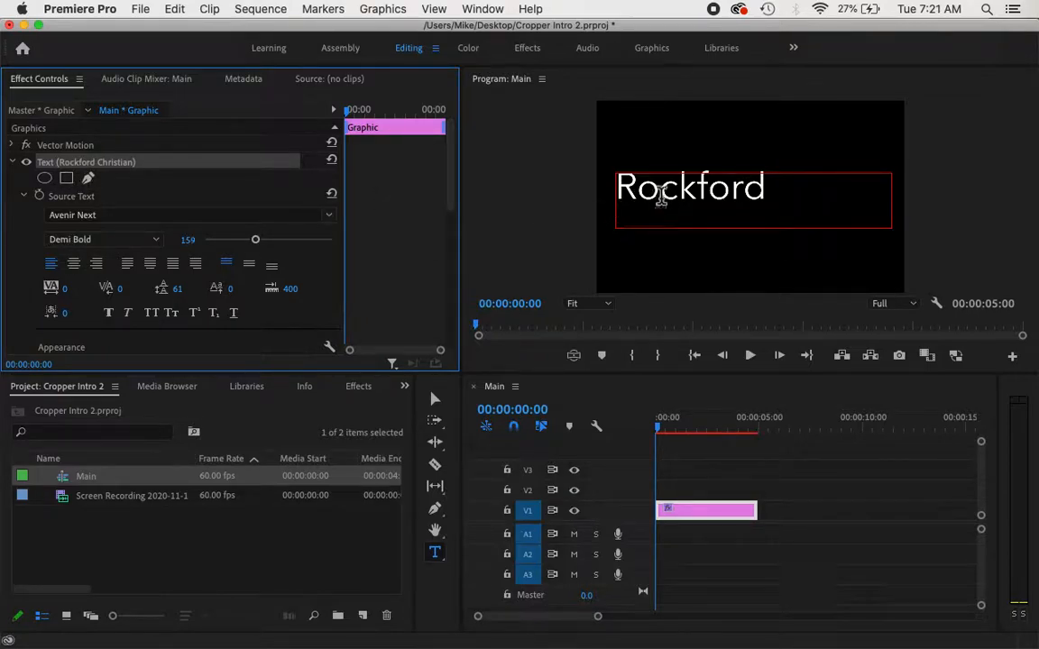
pyautogui.click(661, 197)
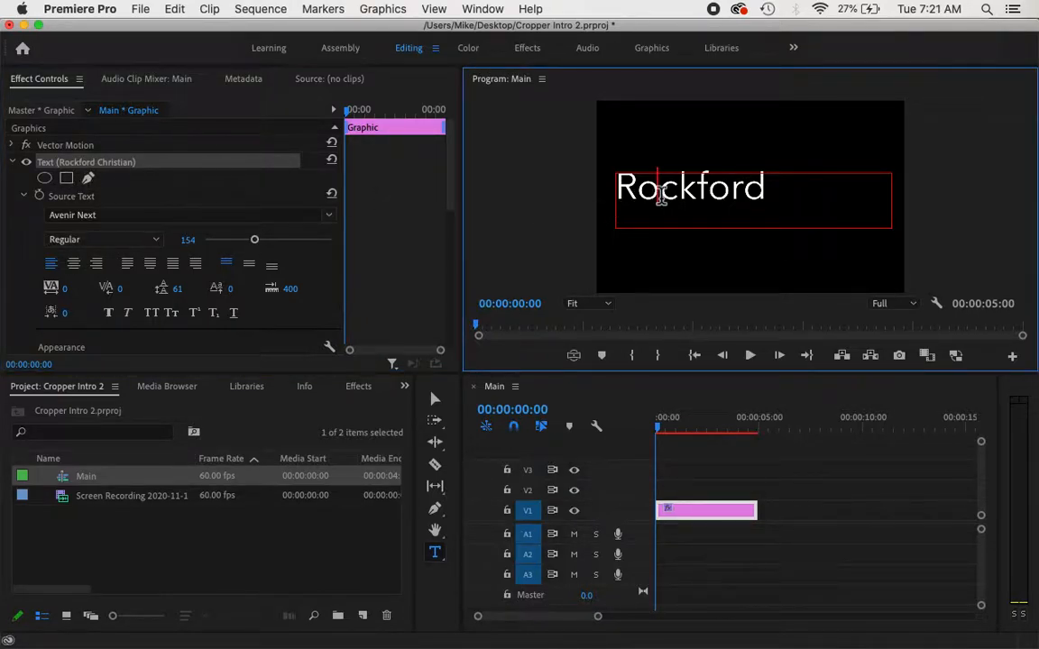
pyautogui.doubleClick(661, 196)
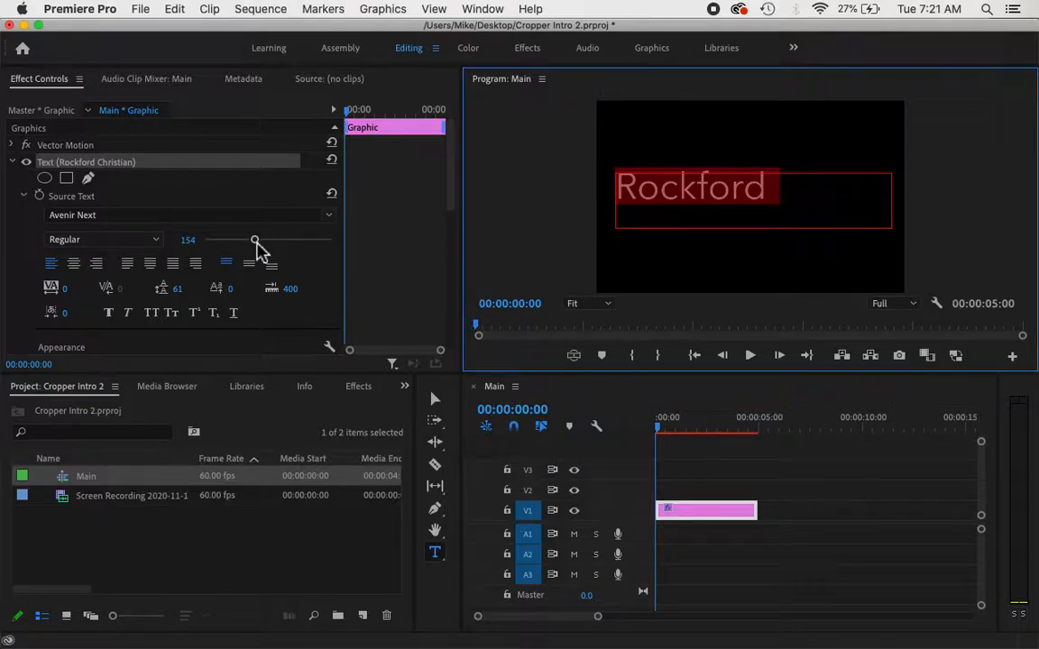
pyautogui.moveTo(255, 241); pyautogui.dragTo(252, 243)
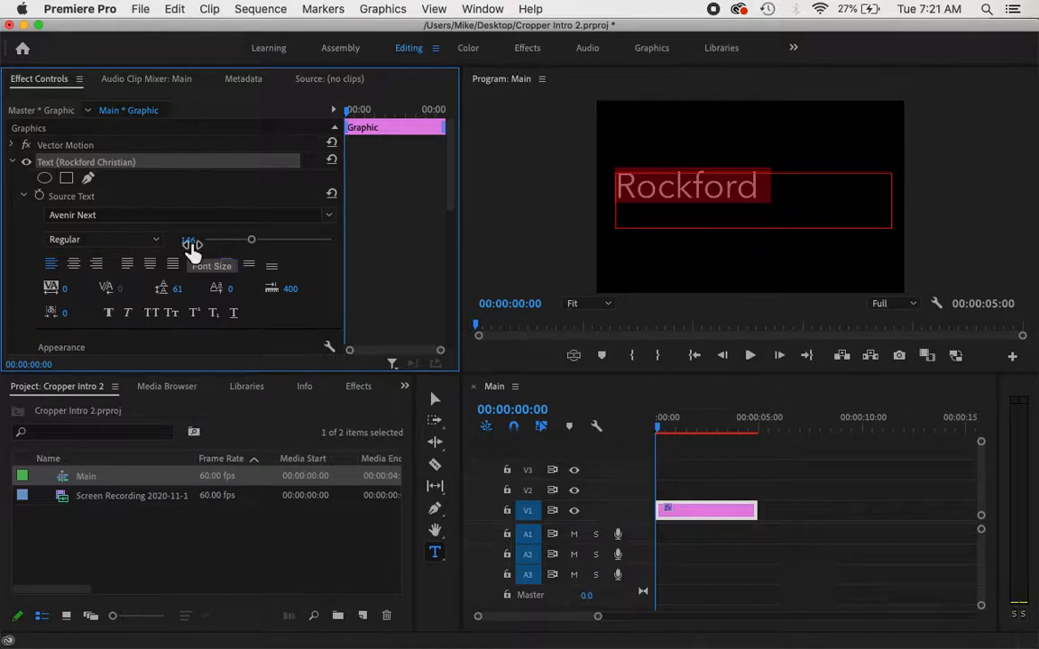
pyautogui.moveTo(251, 242); pyautogui.dragTo(233, 243)
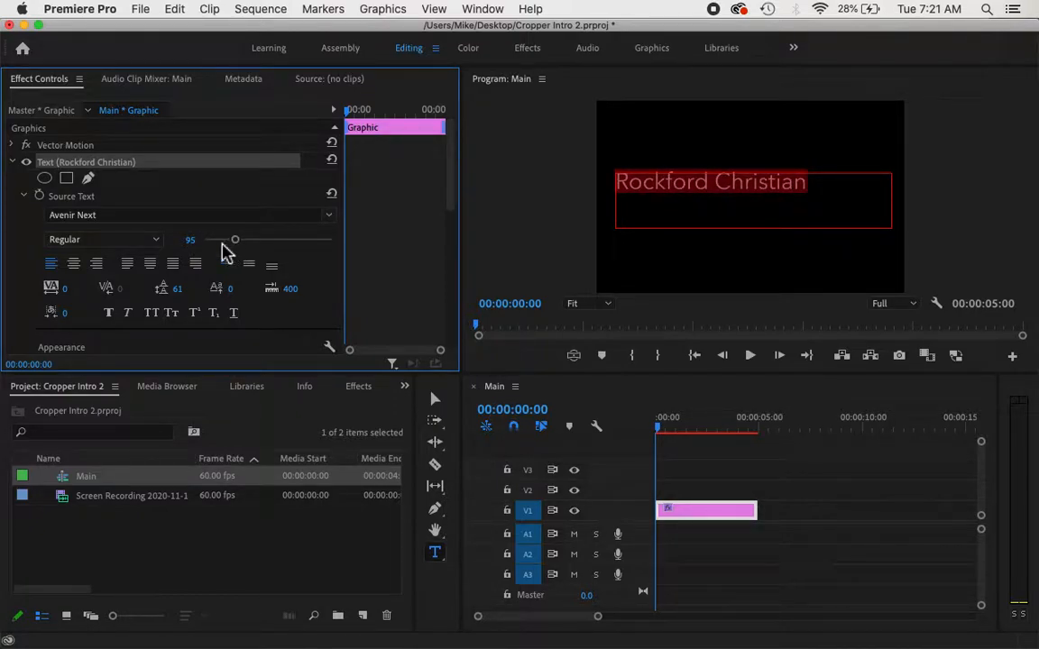
# Set the title's font to Avenir Next Bold and center-align it in its text box
pyautogui.click(331, 220)
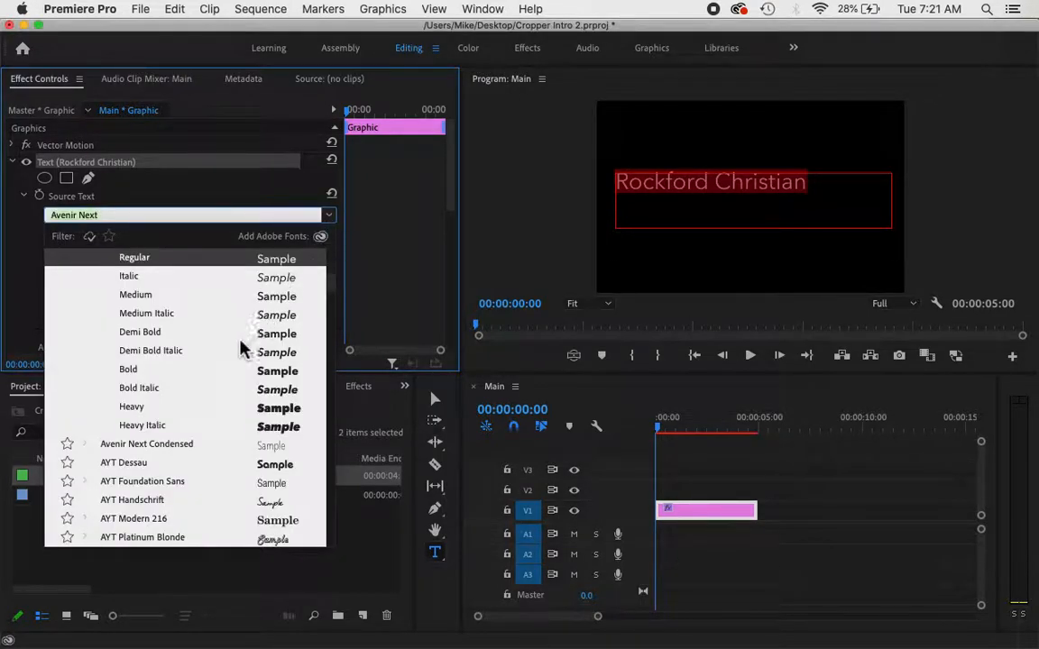
pyautogui.click(198, 372)
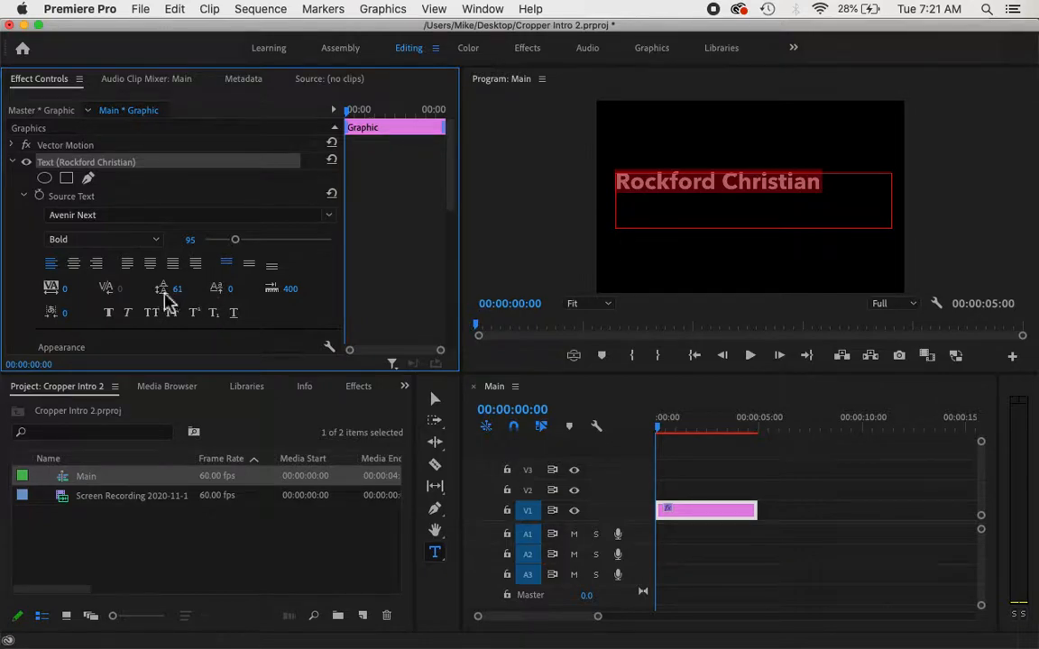
pyautogui.scroll(-1, 31, 269)
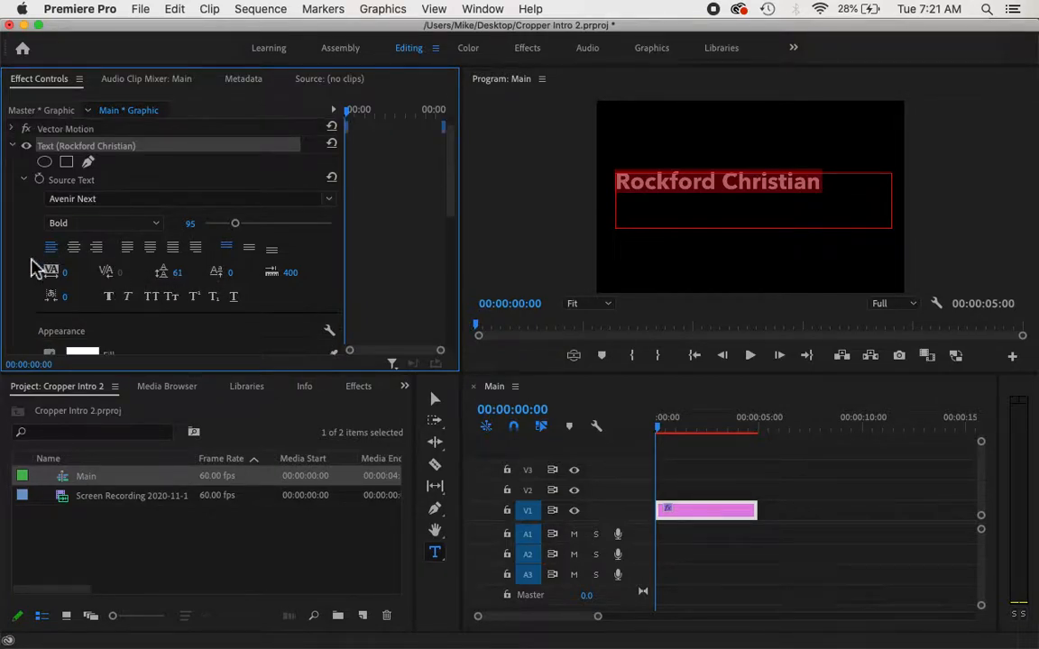
pyautogui.click(74, 251)
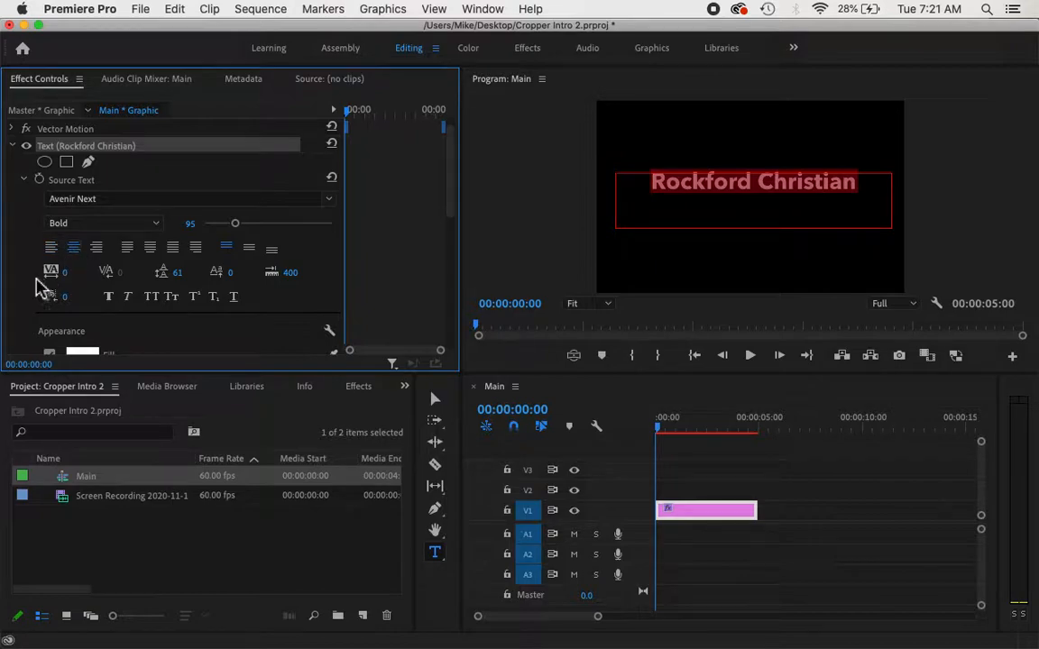
# Try small caps and faux italic on the title, and remove both styles
pyautogui.scroll(-3, 27, 297)
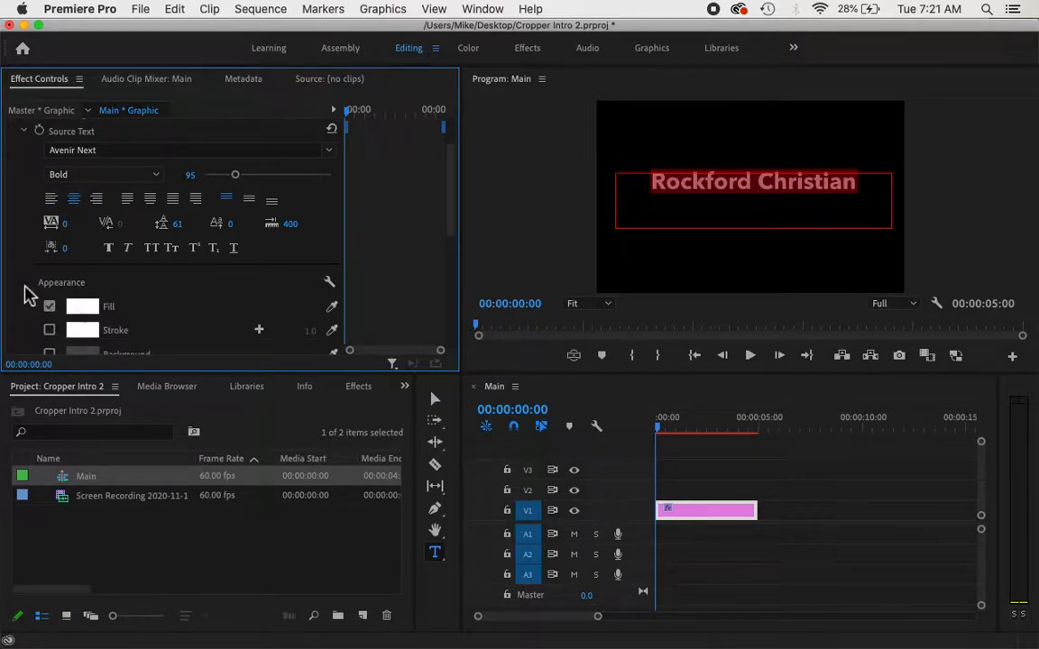
pyautogui.click(172, 248)
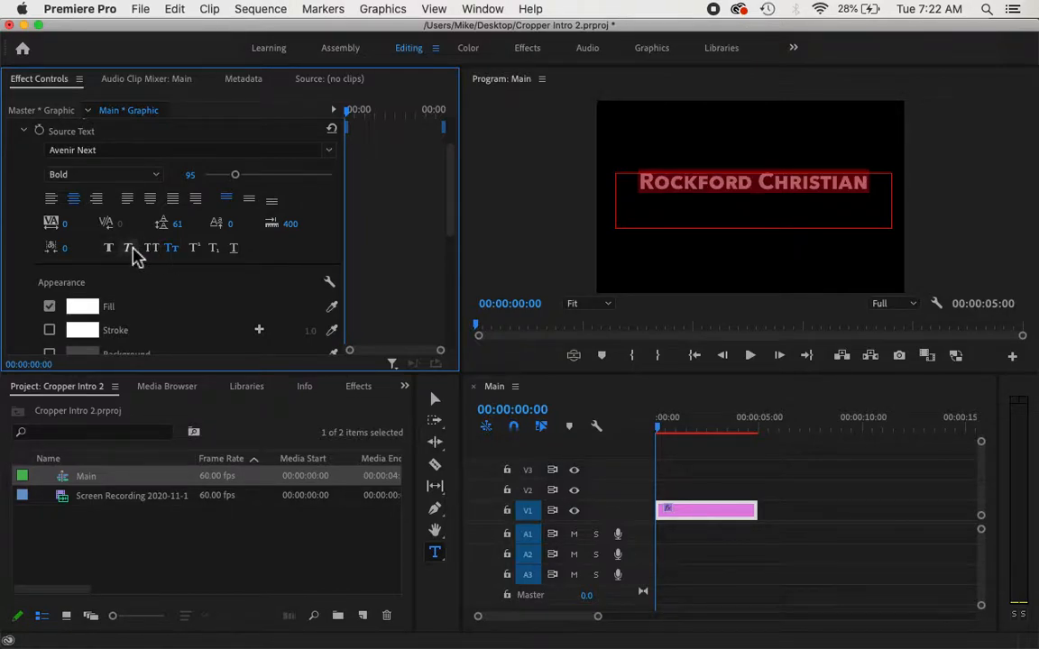
pyautogui.click(131, 251)
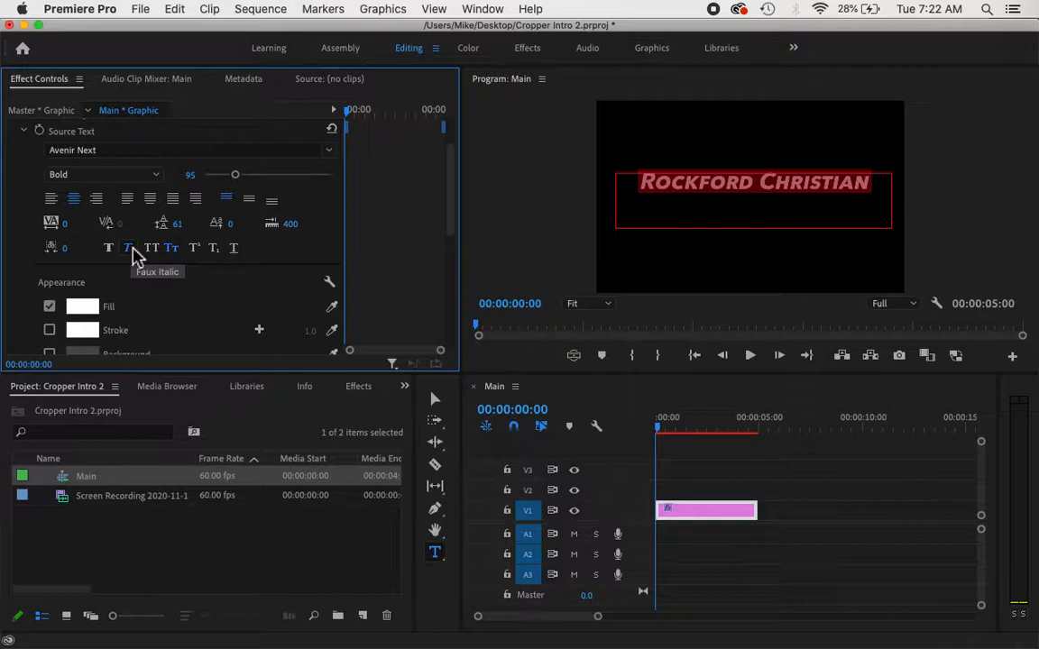
pyautogui.click(171, 249)
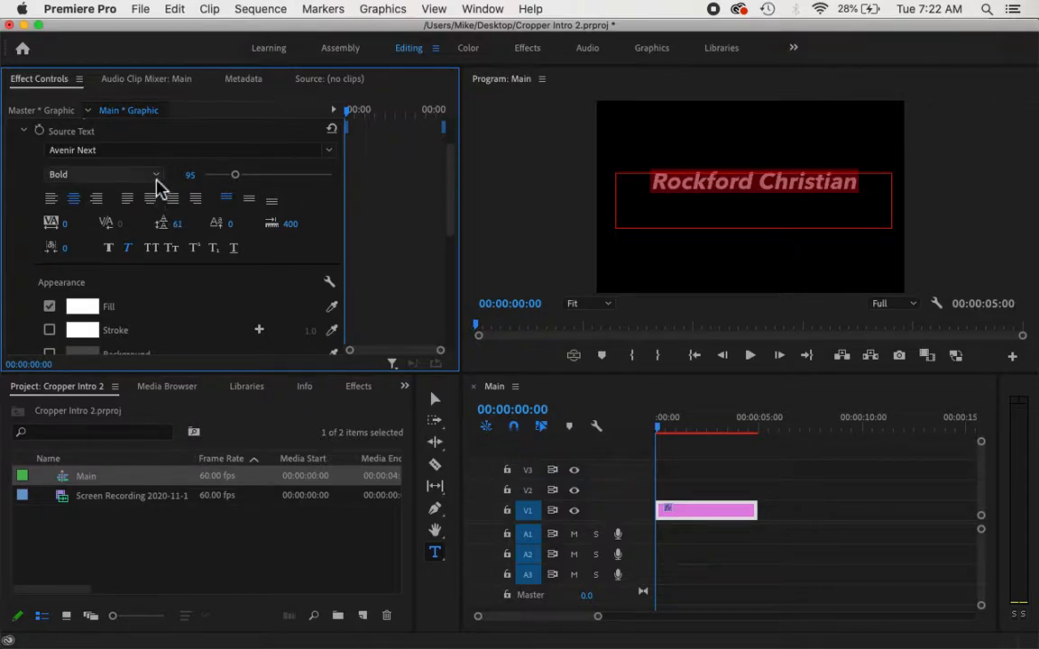
pyautogui.click(127, 250)
# Change the title's fill color to dark red, 8C0000
pyautogui.scroll(-4, 27, 306)
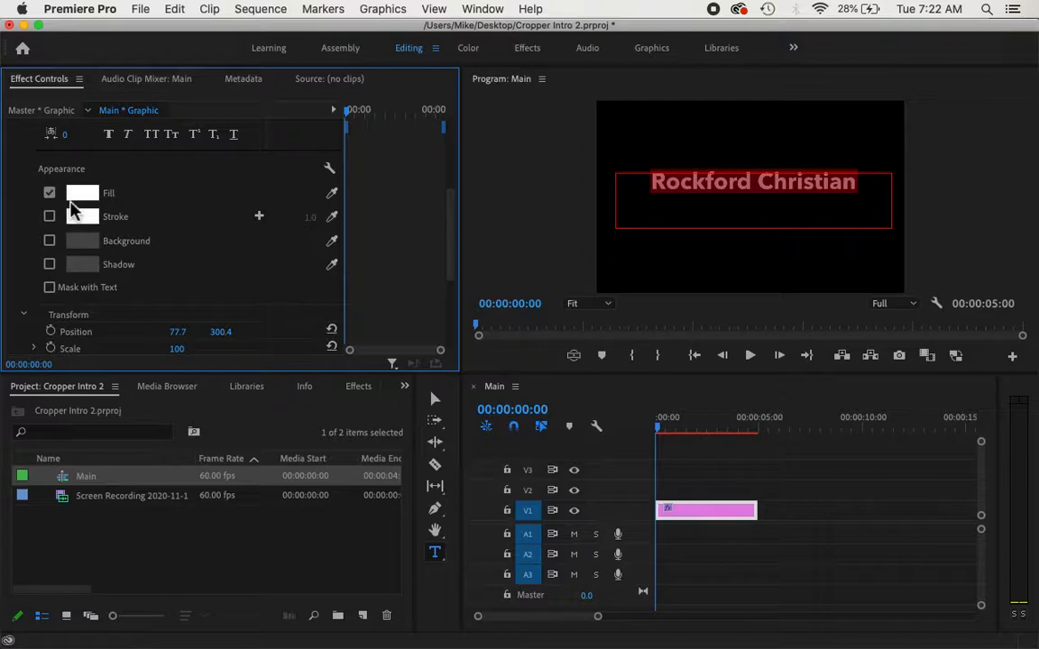
pyautogui.click(83, 194)
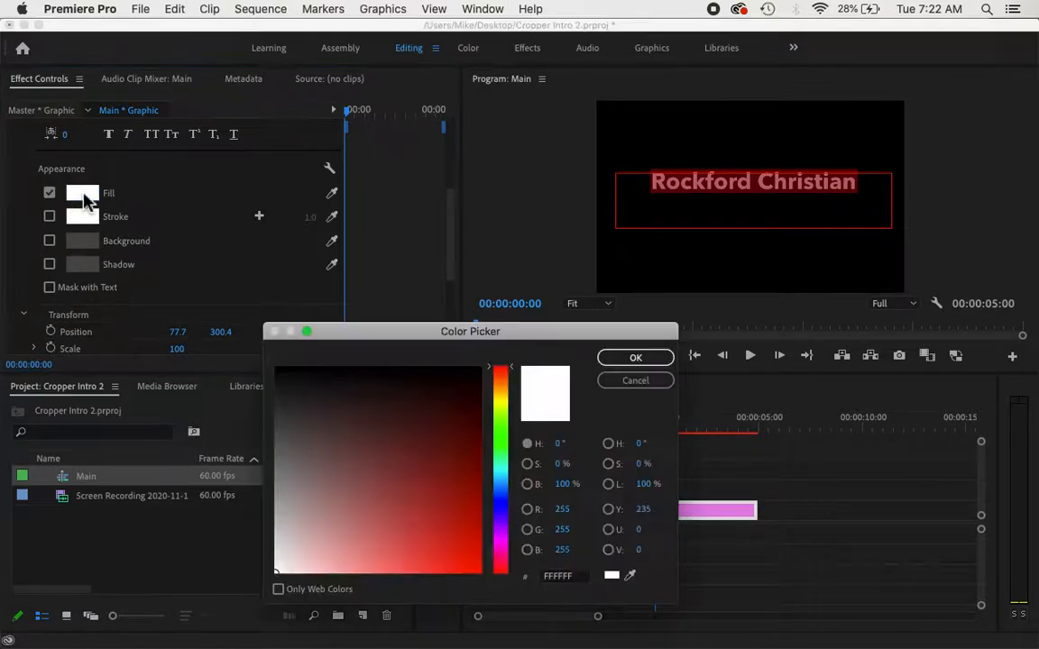
pyautogui.moveTo(459, 494)
pyautogui.mouseDown()
pyautogui.moveTo(485, 492)
pyautogui.moveTo(481, 480)
pyautogui.mouseUp()
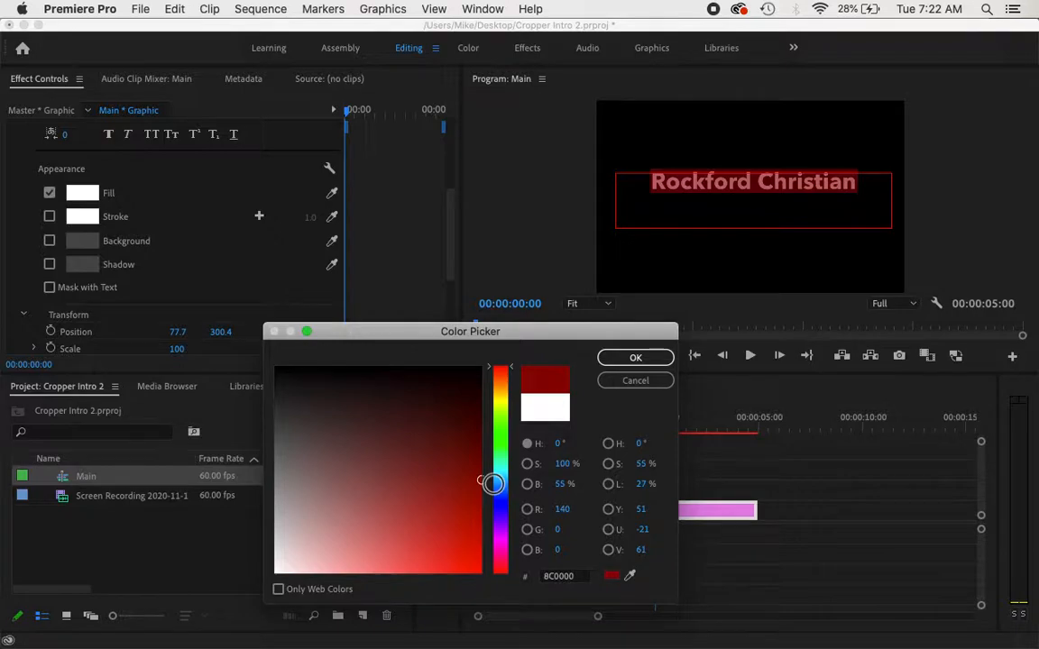
pyautogui.click(625, 363)
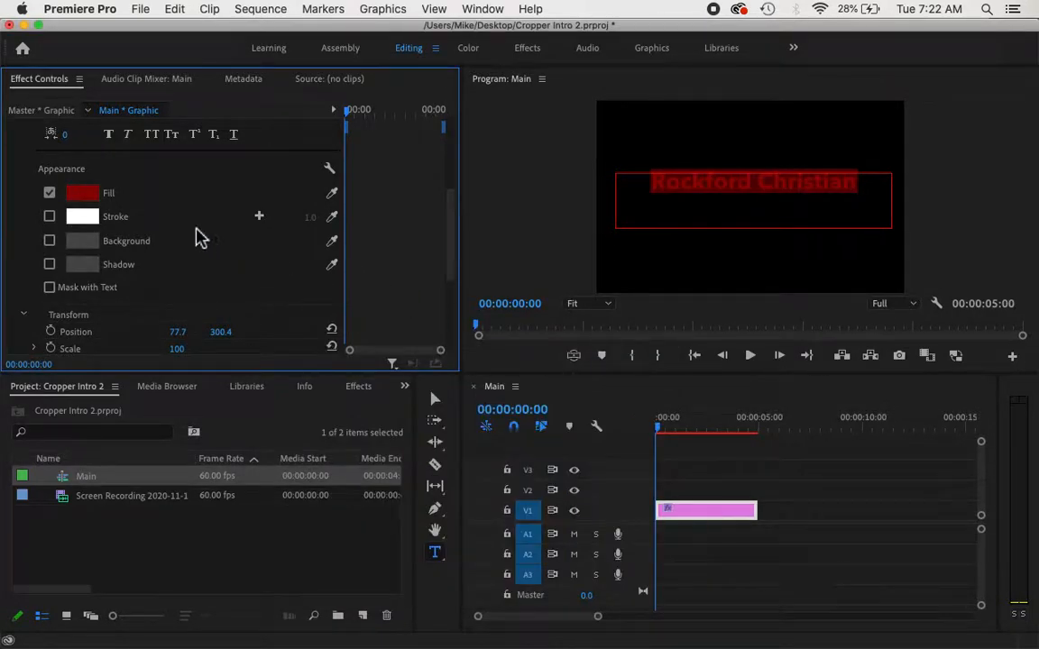
# Try a stroke on the title and a background at 31% and 100% opacity, and turn both off
pyautogui.click(50, 218)
pyautogui.click(50, 217)
pyautogui.click(50, 241)
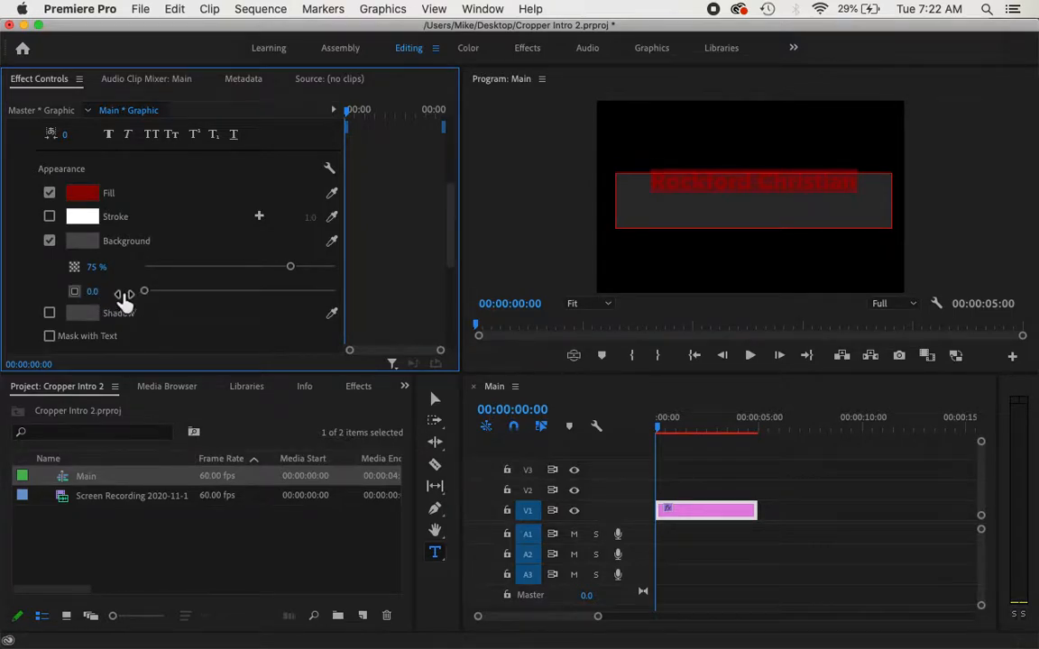
pyautogui.moveTo(289, 267); pyautogui.dragTo(205, 272)
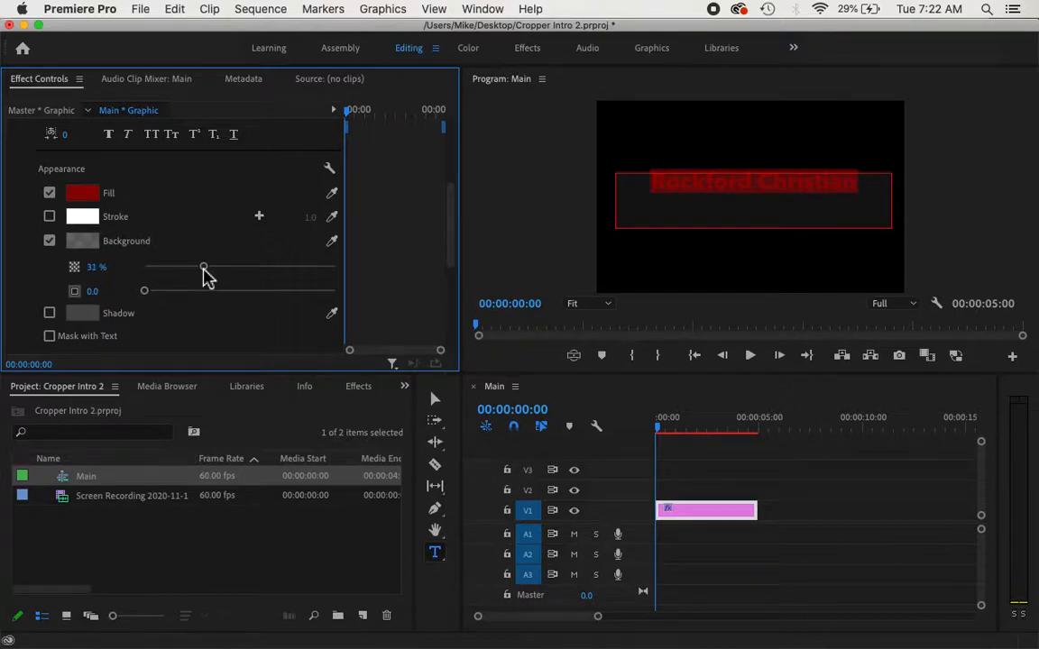
pyautogui.moveTo(204, 271); pyautogui.dragTo(355, 276)
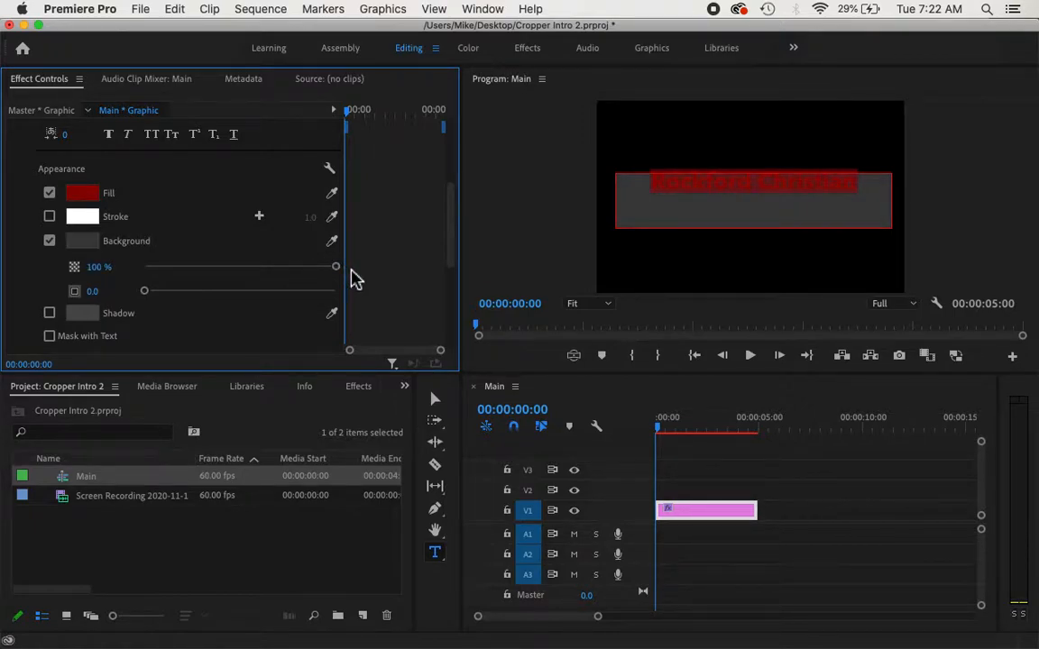
pyautogui.click(49, 241)
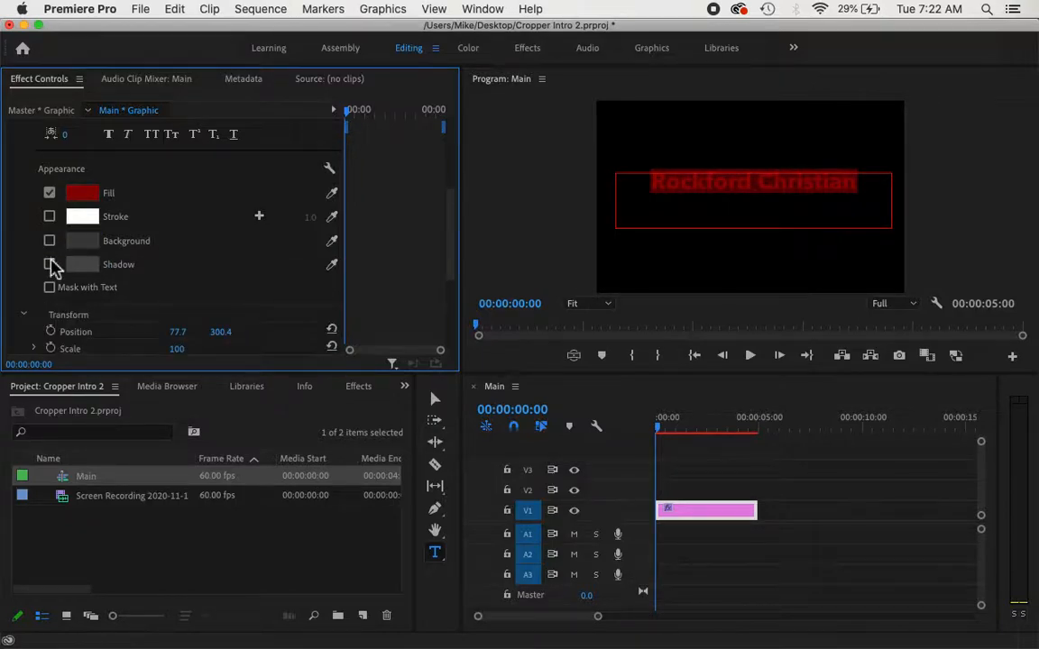
# Try a shadow on the title text and turn it off
pyautogui.click(49, 265)
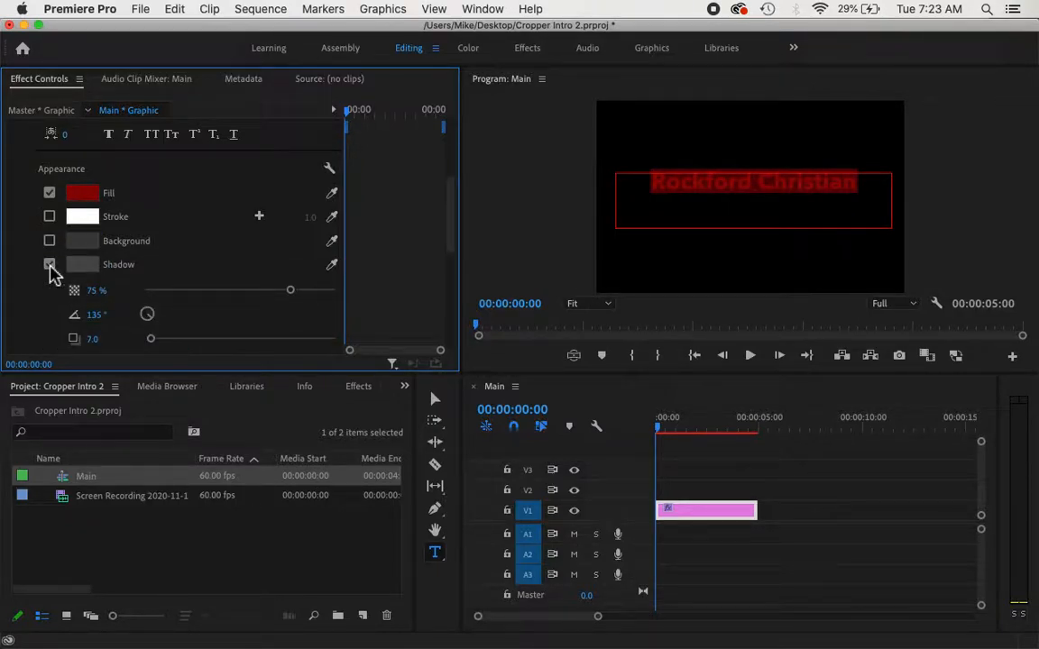
pyautogui.scroll(-2, 51, 274)
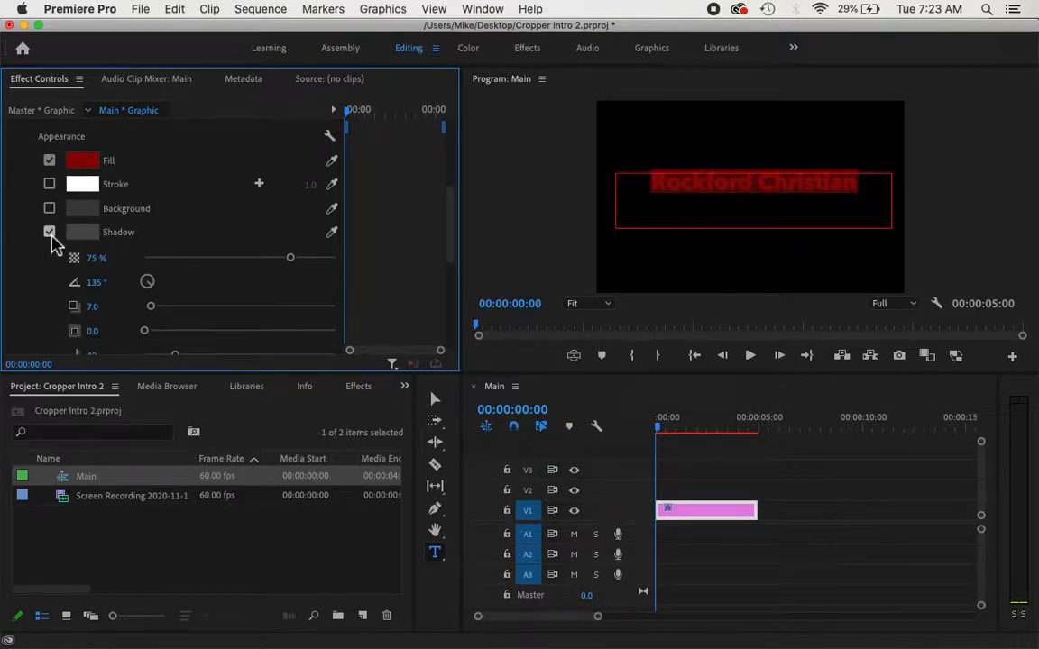
pyautogui.click(49, 233)
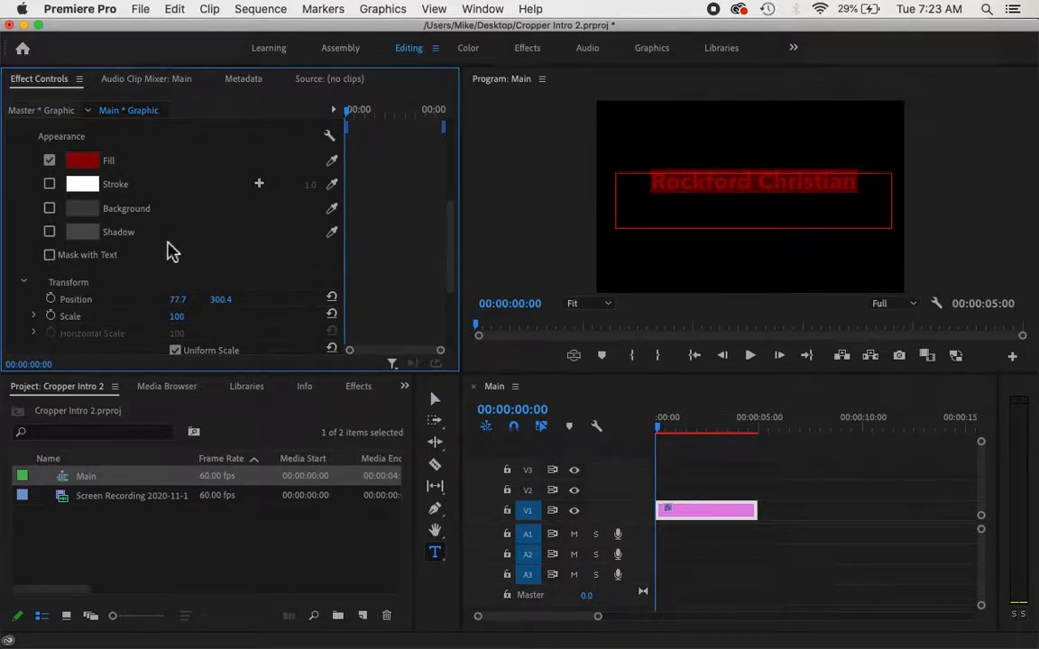
# Try lower vertical positions for the title in its transform settings, and set the vertical position to 0
pyautogui.scroll(-4, 171, 250)
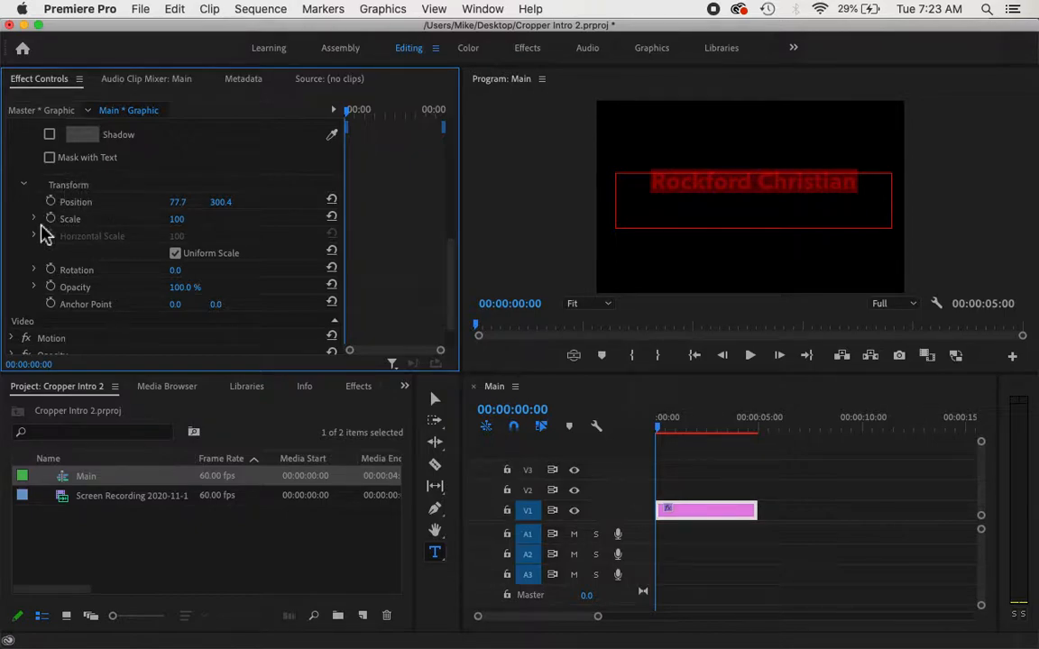
pyautogui.click(25, 186)
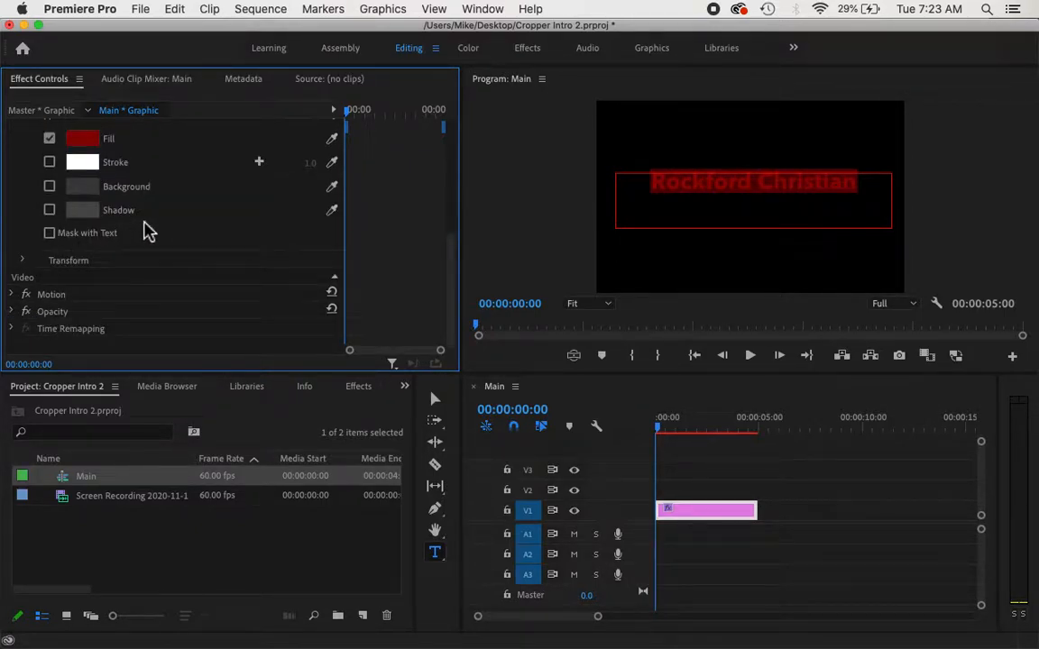
pyautogui.click(24, 263)
pyautogui.scroll(-3, 134, 301)
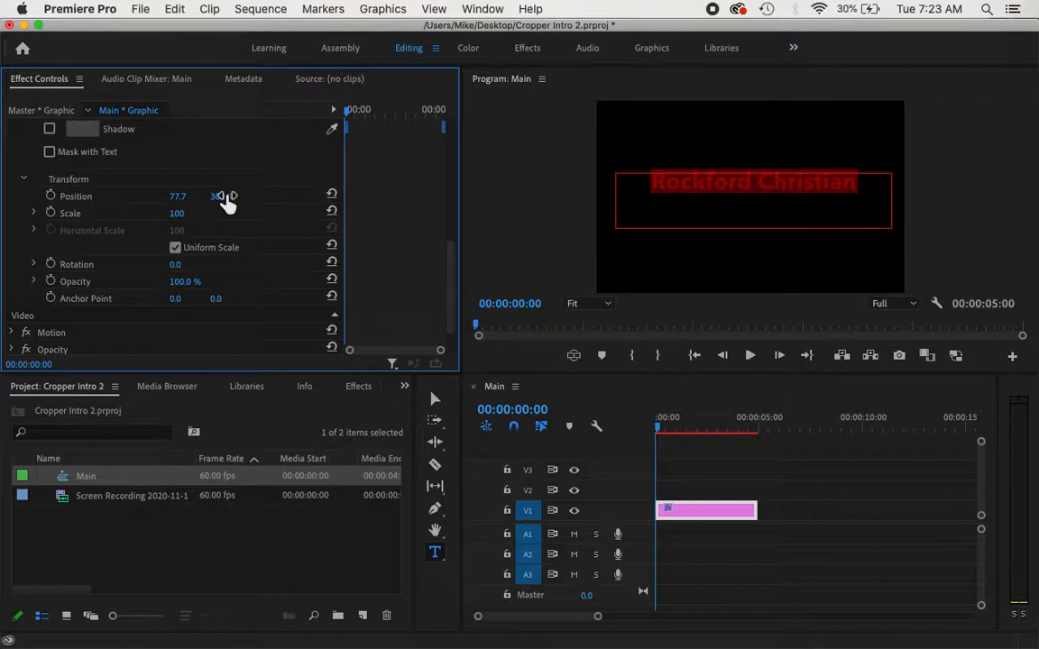
pyautogui.moveTo(225, 200)
pyautogui.mouseDown()
pyautogui.moveTo(114, 201)
pyautogui.moveTo(459, 200)
pyautogui.moveTo(232, 199)
pyautogui.mouseUp()
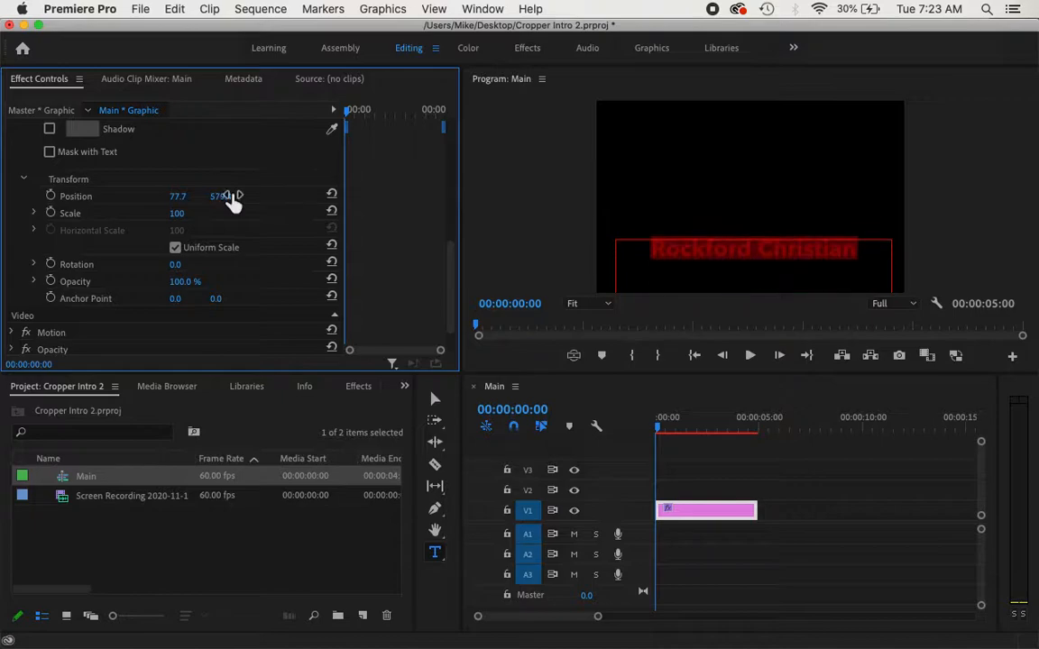
pyautogui.click(229, 197)
pyautogui.write('0')
pyautogui.press('Return')
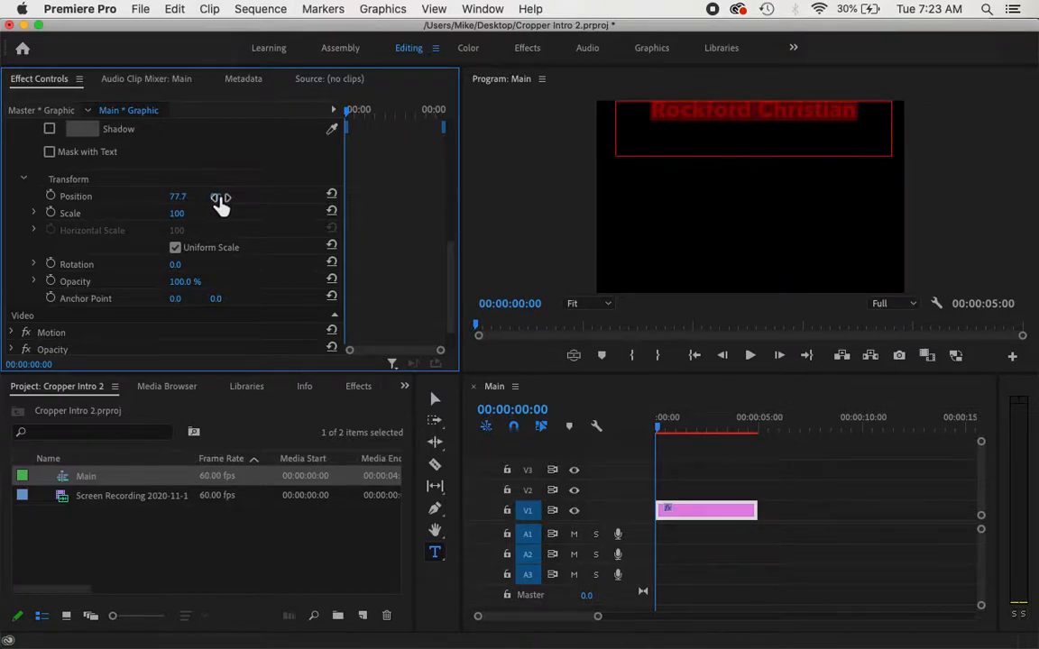
# Set the title's scale to 102 and move it off the frame's left side to position -1230.3, 150.0
pyautogui.moveTo(216, 196); pyautogui.dragTo(179, 276)
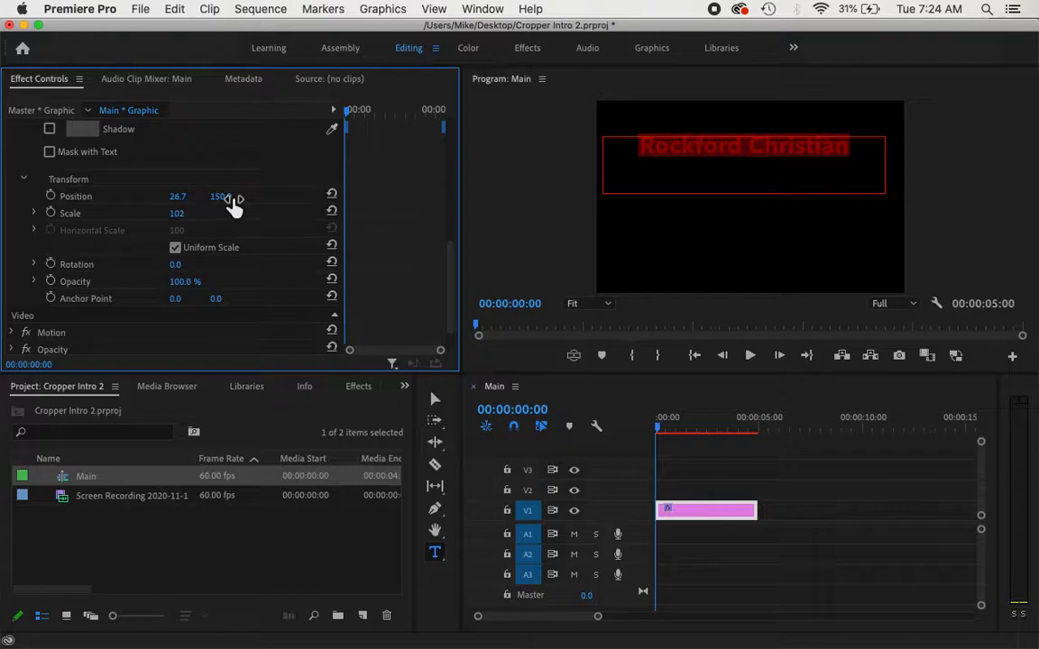
pyautogui.moveTo(179, 196); pyautogui.dragTo(0, 196)
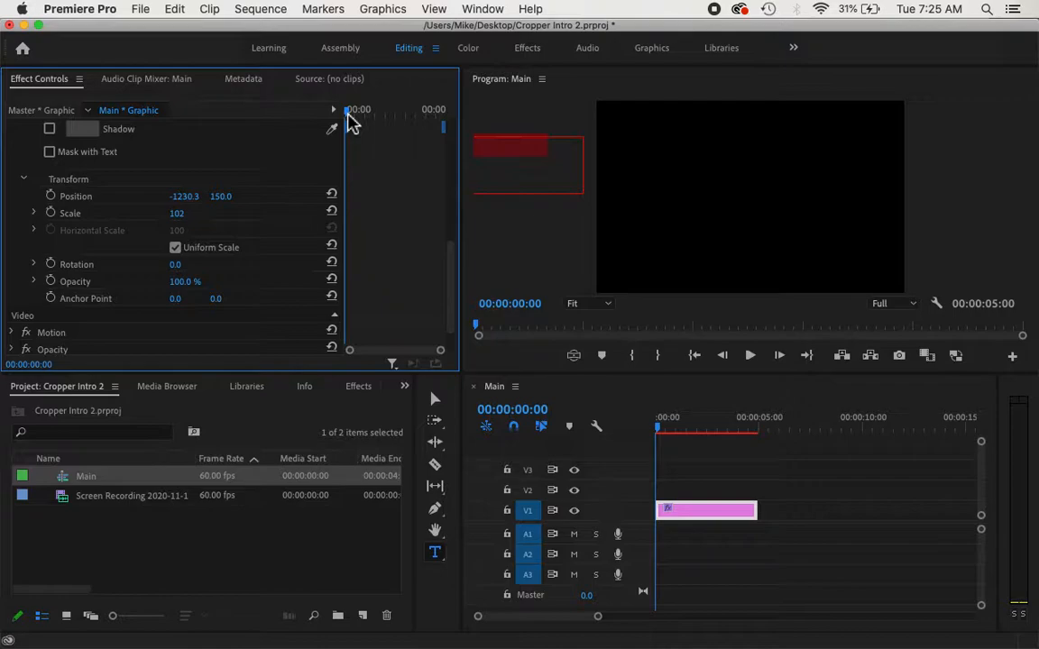
# Turn on position keyframing for the title at the start of the clip, 00:00:00:00
pyautogui.moveTo(349, 117)
pyautogui.mouseDown()
pyautogui.moveTo(408, 121)
pyautogui.moveTo(344, 122)
pyautogui.moveTo(378, 130)
pyautogui.moveTo(450, 130)
pyautogui.moveTo(338, 132)
pyautogui.mouseUp()
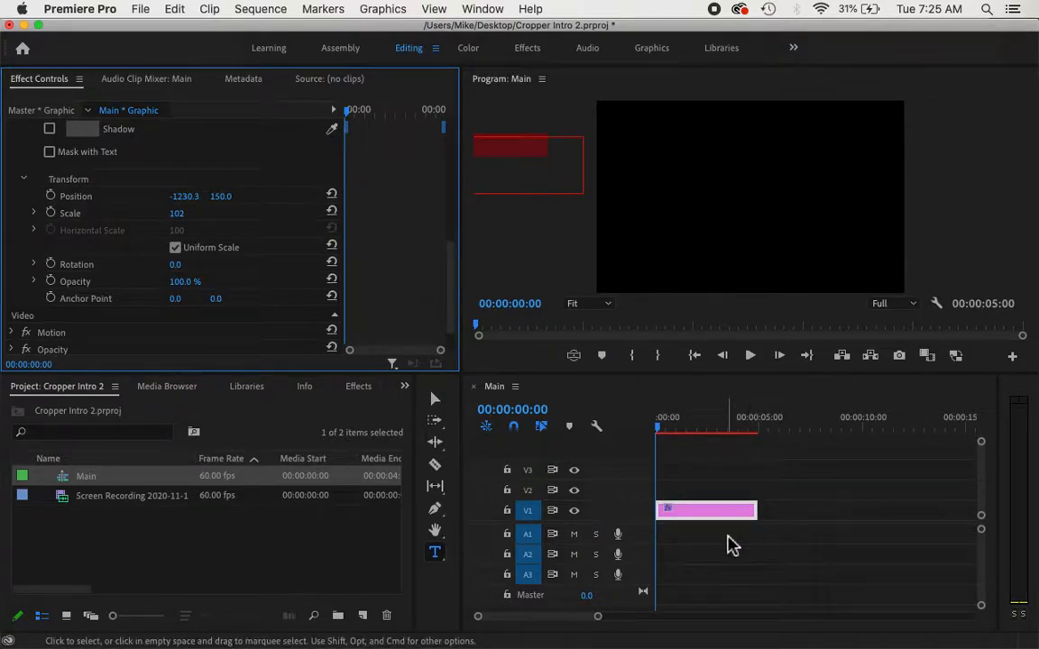
pyautogui.click(660, 435)
pyautogui.moveTo(349, 115); pyautogui.dragTo(326, 118)
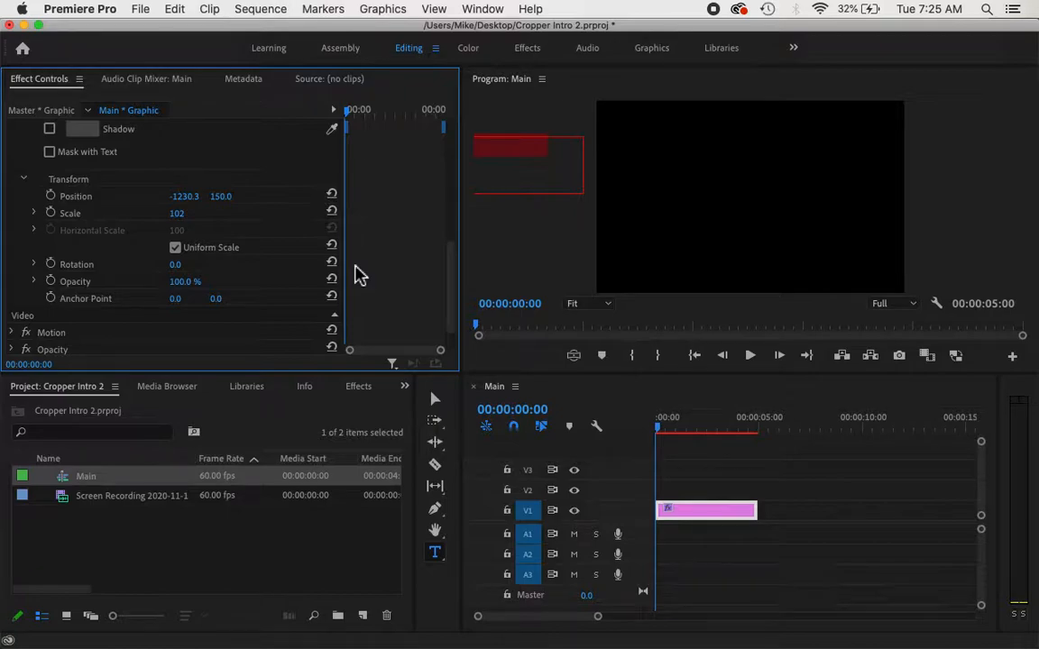
pyautogui.click(51, 197)
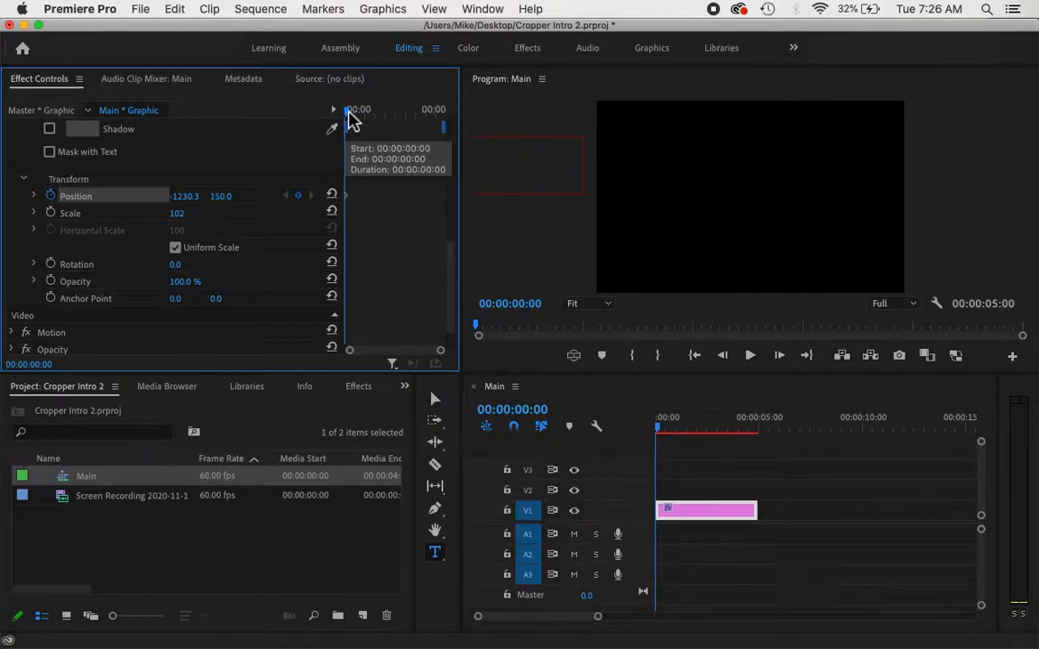
# Add a second position keyframe at 00:00:03:50 by moving the title into the frame to 191.7, 150.0
pyautogui.moveTo(349, 116); pyautogui.dragTo(431, 120)
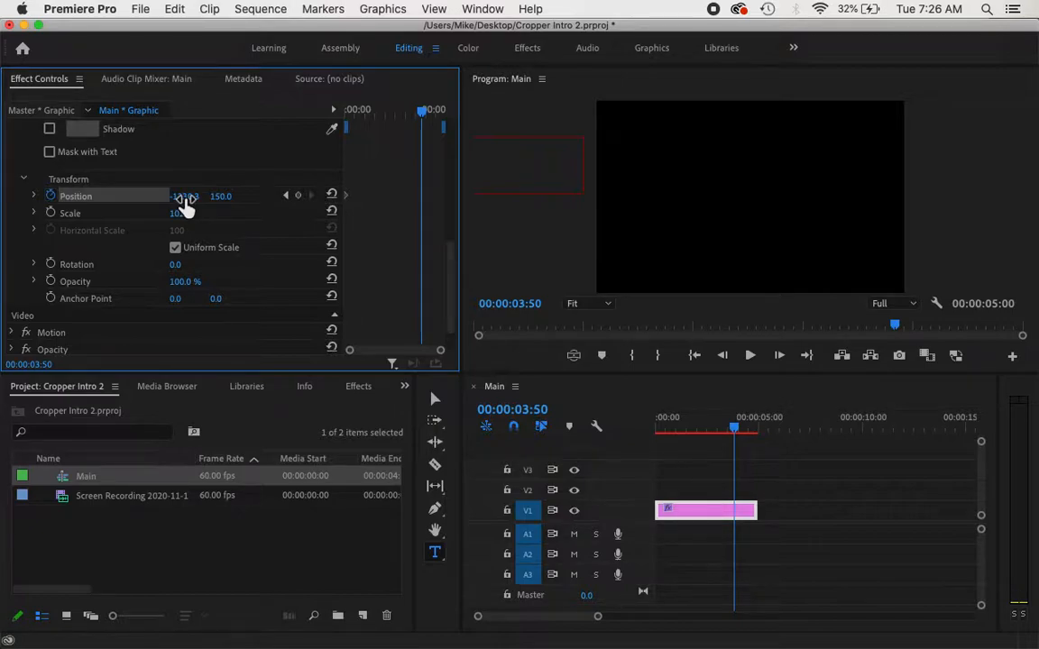
pyautogui.moveTo(186, 199); pyautogui.dragTo(232, 199)
pyautogui.moveTo(182, 196)
pyautogui.mouseDown()
pyautogui.moveTo(316, 195)
pyautogui.moveTo(192, 202)
pyautogui.mouseUp()
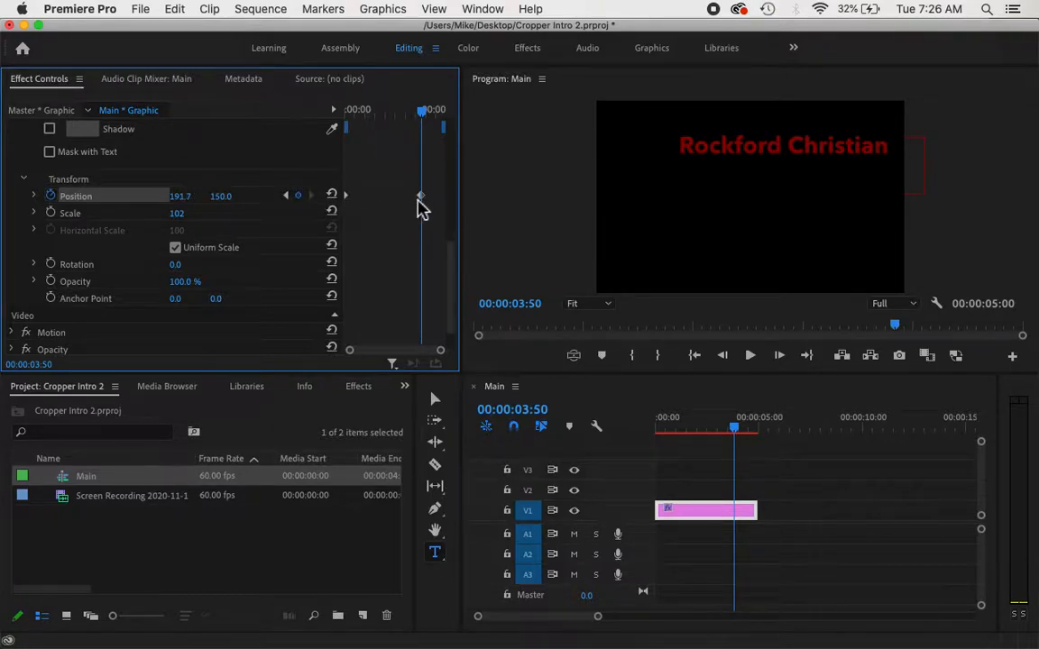
# Play the title's slide-in animation from the start of the sequence, and return the playhead to 00:00:00:00
pyautogui.moveTo(424, 117); pyautogui.dragTo(336, 124)
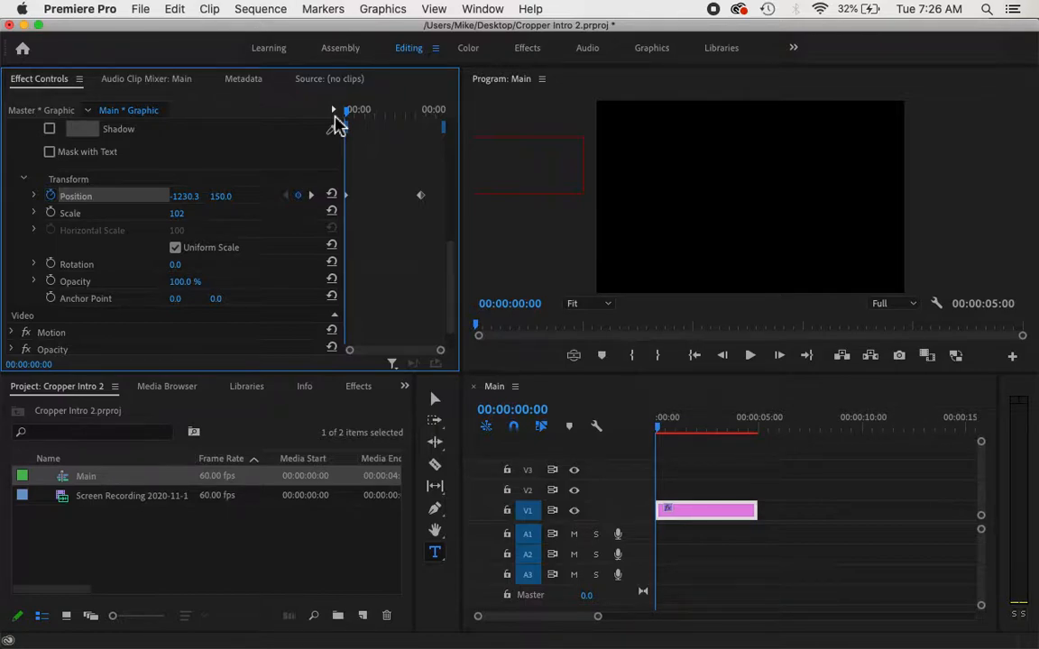
pyautogui.press('space')
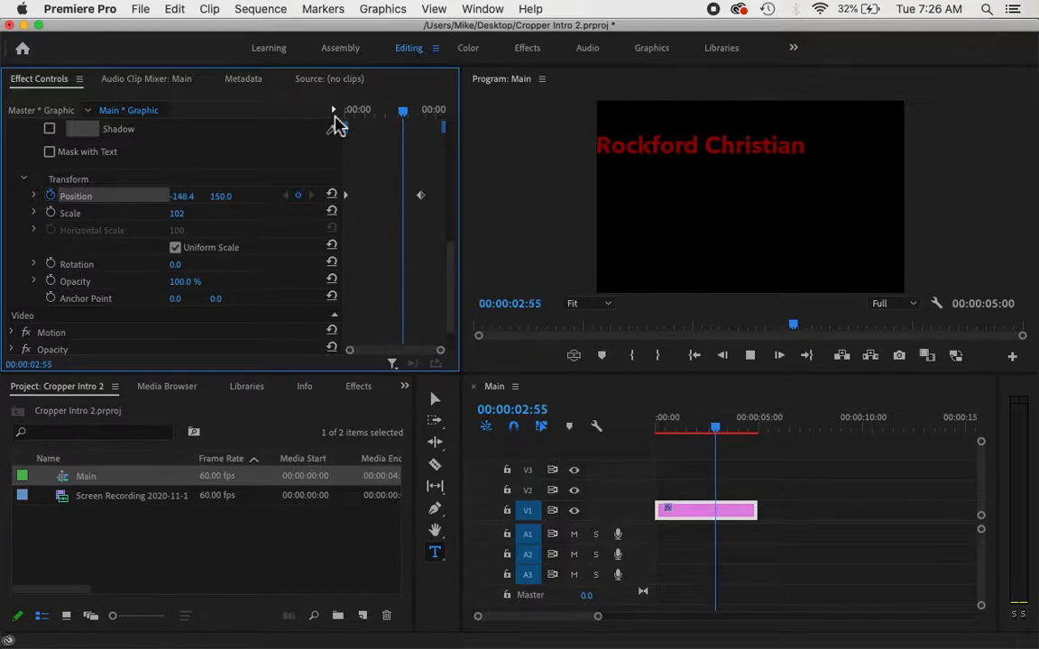
pyautogui.press('space')
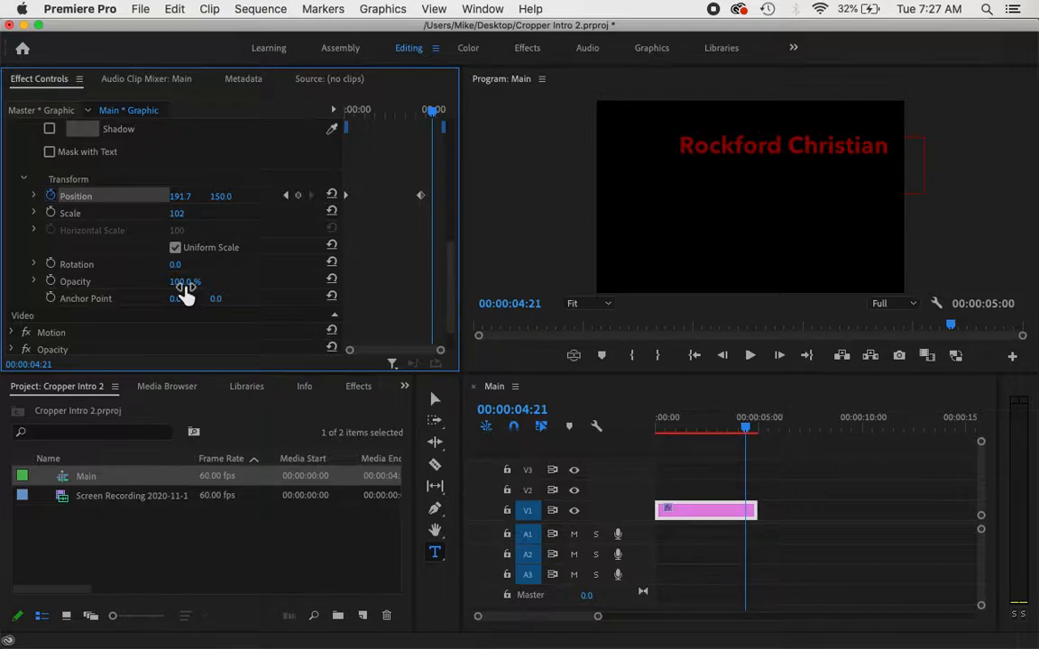
pyautogui.moveTo(436, 120); pyautogui.dragTo(336, 116)
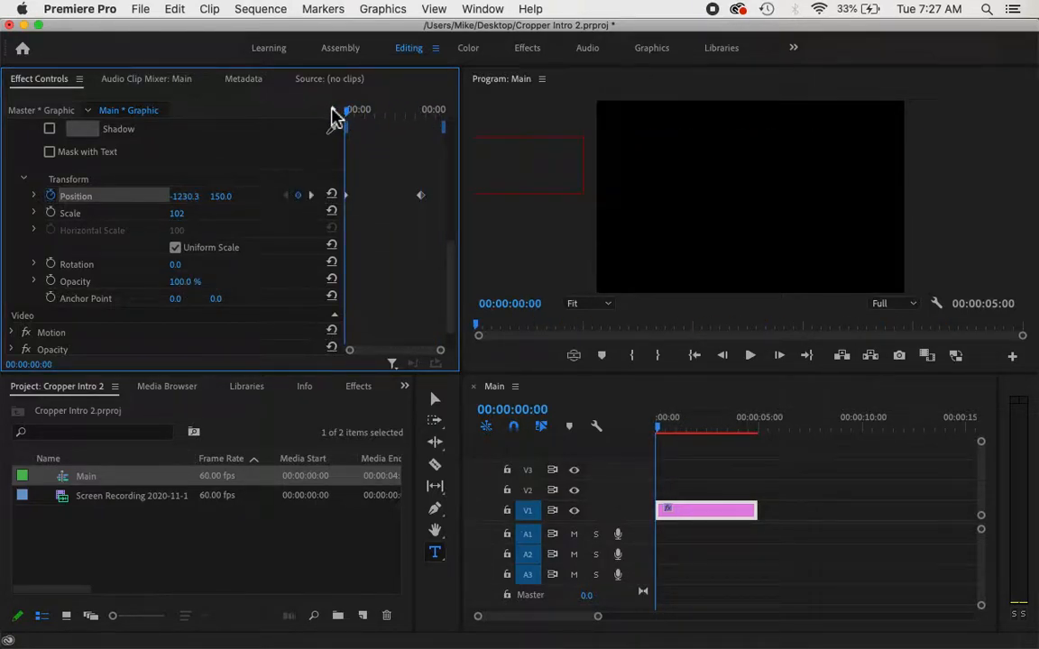